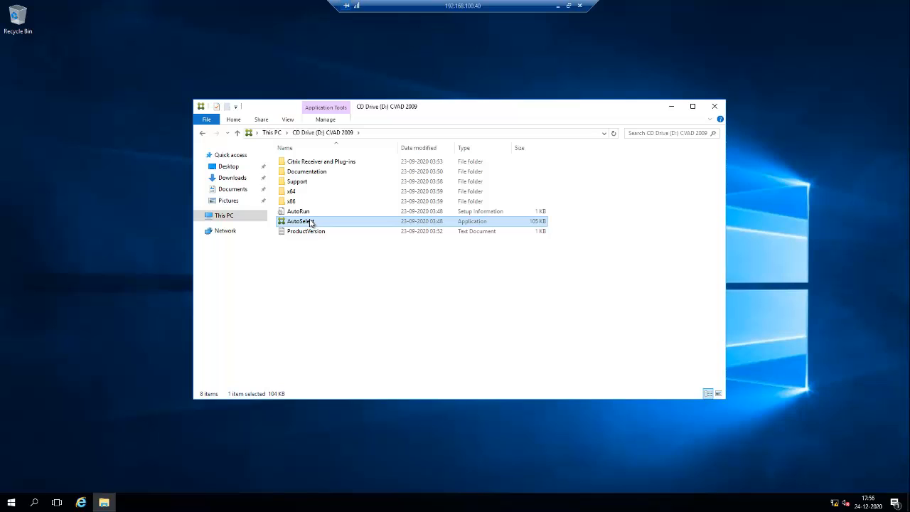
Step: Launch AutoSelect from the CVAD 2009 disc and accept the software license agreement in the Delivery Controller setup
double_click(310, 223)
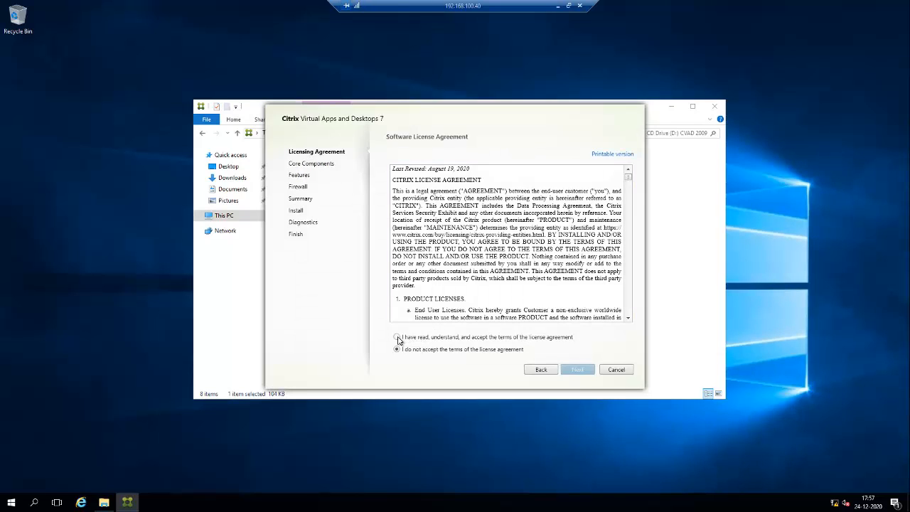
left_click(397, 338)
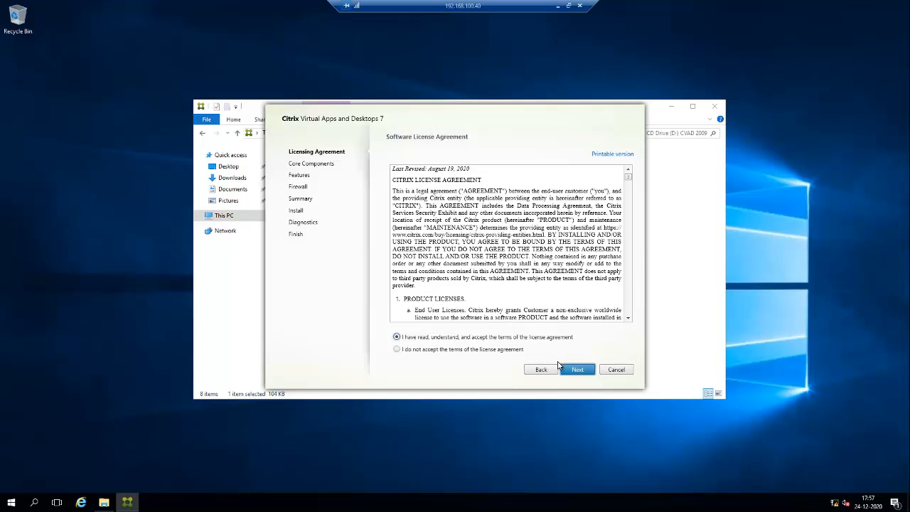
left_click(579, 371)
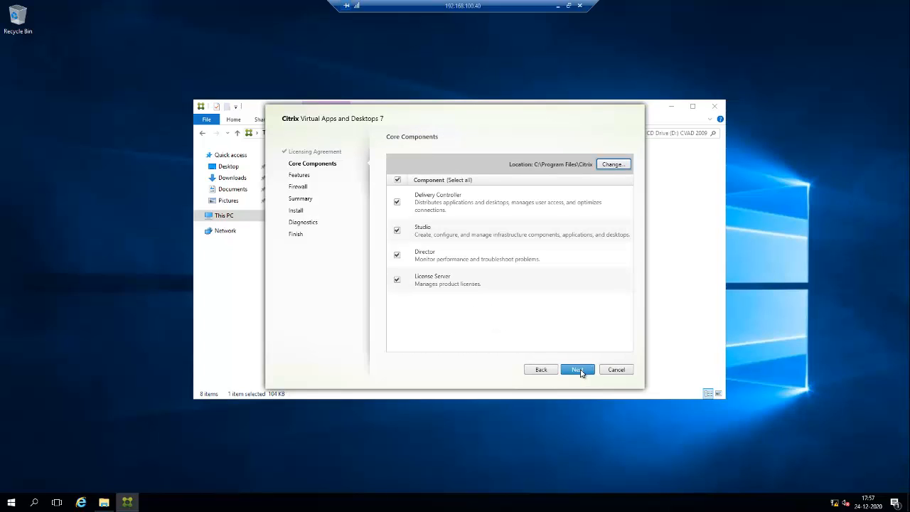
Step: Exclude License Server and Director from the core components, keeping only Delivery Controller and Studio
left_click(397, 282)
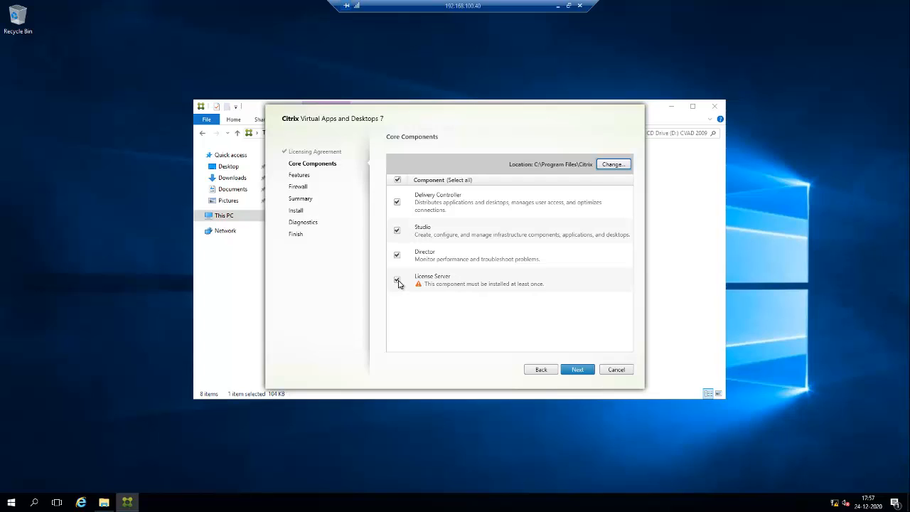
left_click(398, 255)
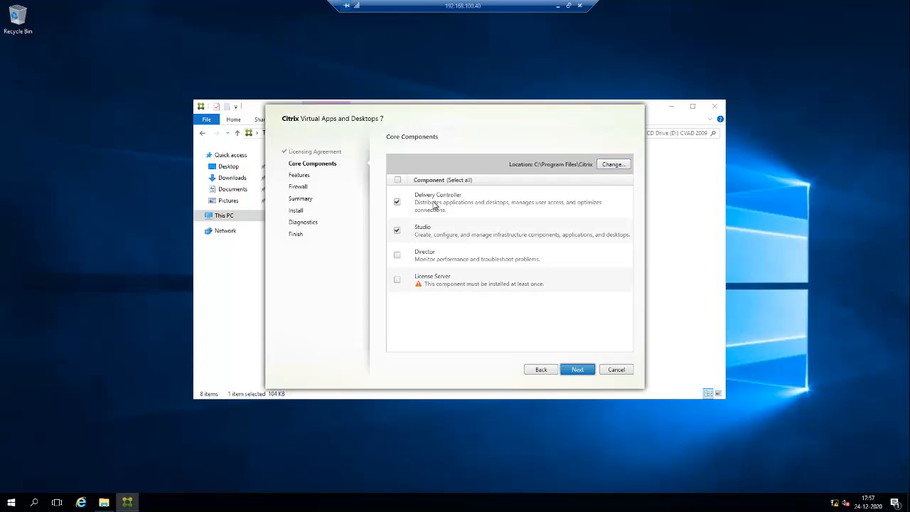
left_click(576, 369)
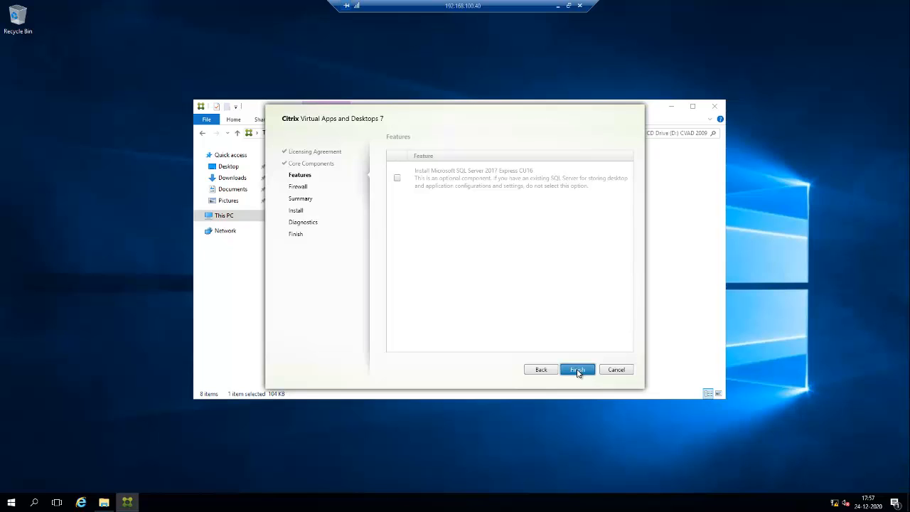
Step: Exclude Microsoft SQL Server 2017 Express, keep the automatic firewall rules, and start the installation
left_click(577, 370)
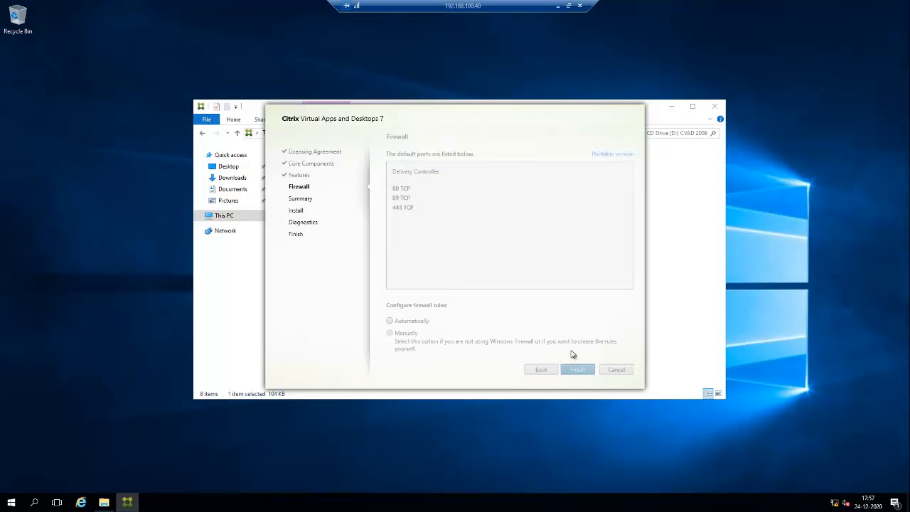
left_click(540, 373)
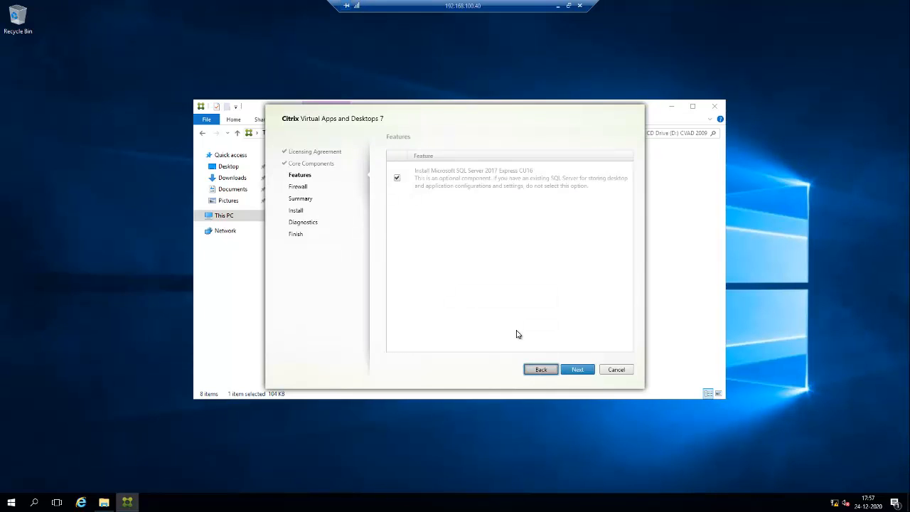
left_click(397, 178)
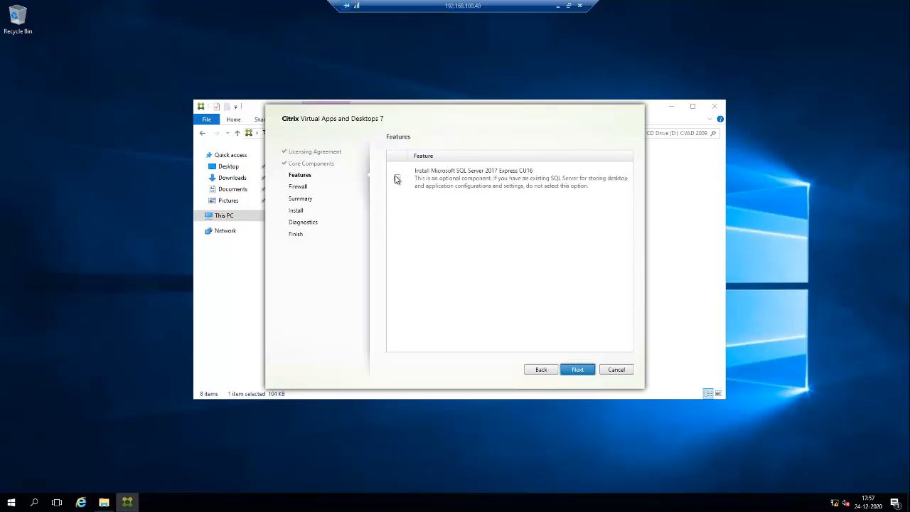
left_click(577, 370)
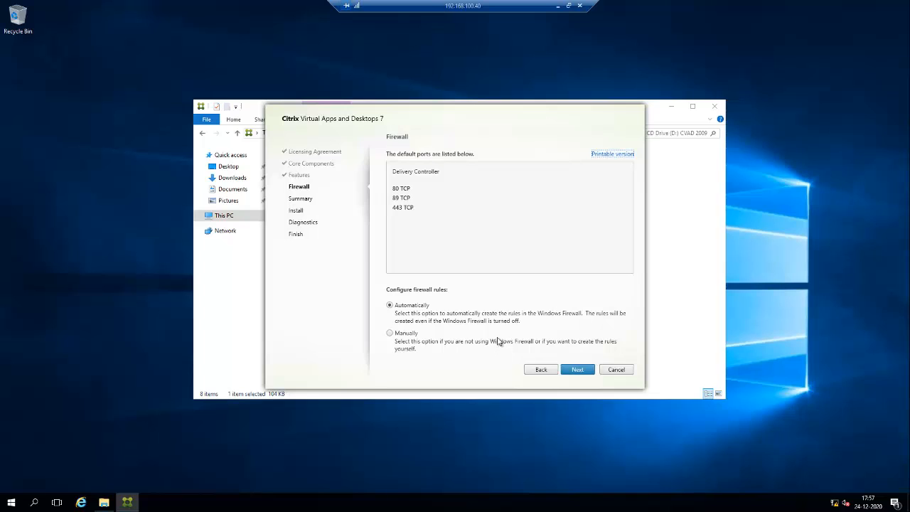
left_click(579, 369)
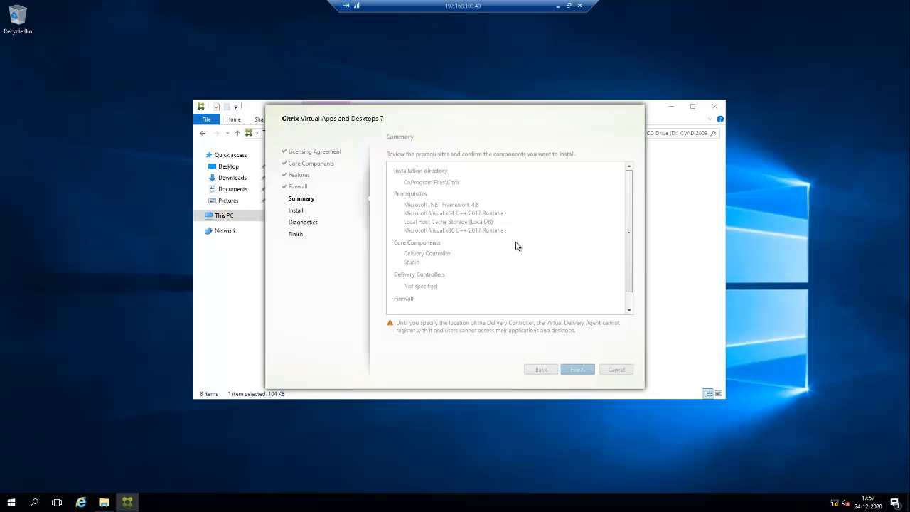
left_click(585, 372)
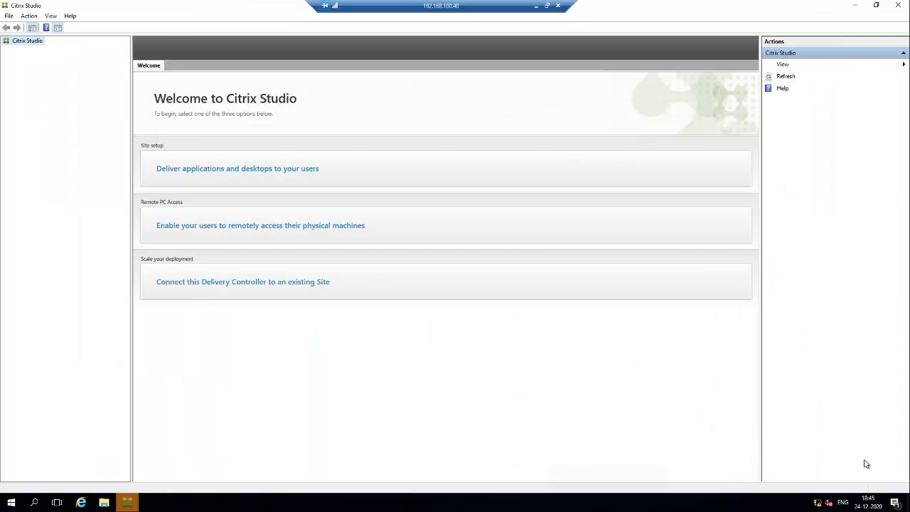
Step: Start the site setup for delivering applications and desktops to users
left_click(224, 171)
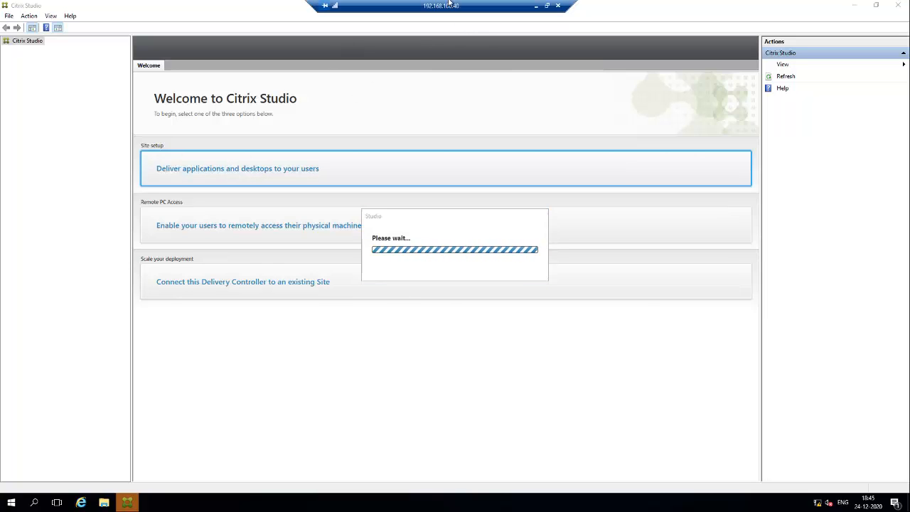
Step: Examine the existing databases in SQL Server Management Studio on the 192.168.100.41 session and return to the Citrix Studio session
left_click(536, 6)
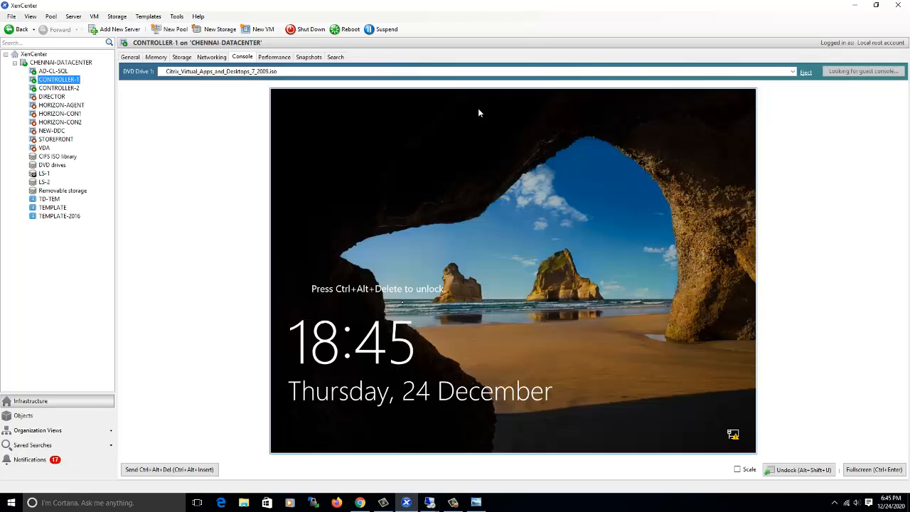
mouse_move(429, 502)
left_click(472, 473)
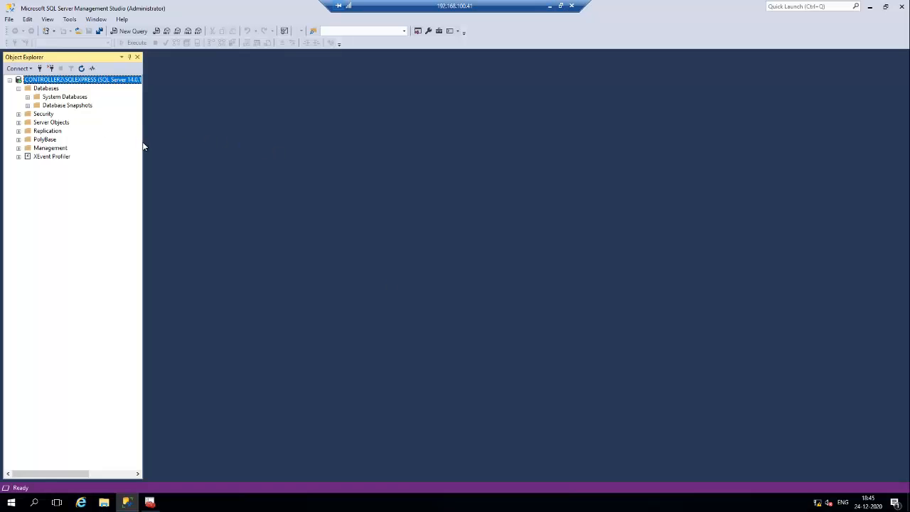
left_click(549, 7)
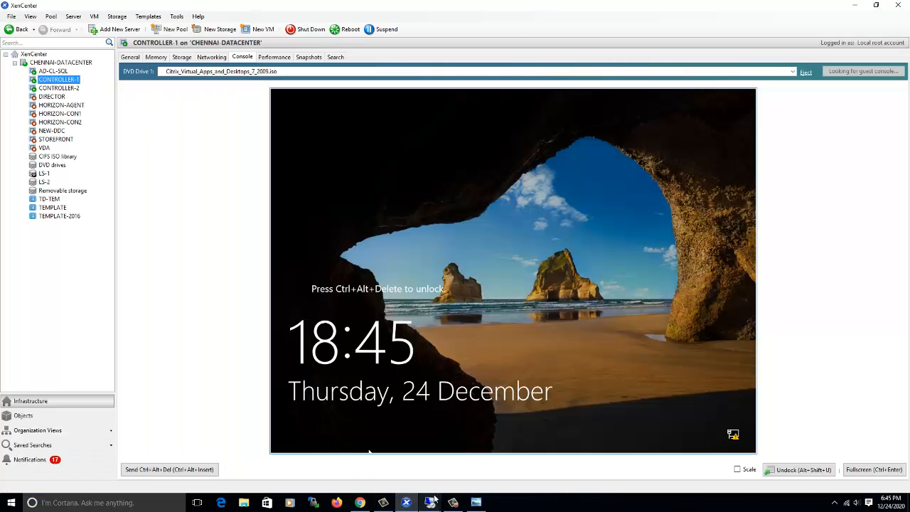
mouse_move(429, 502)
left_click(399, 466)
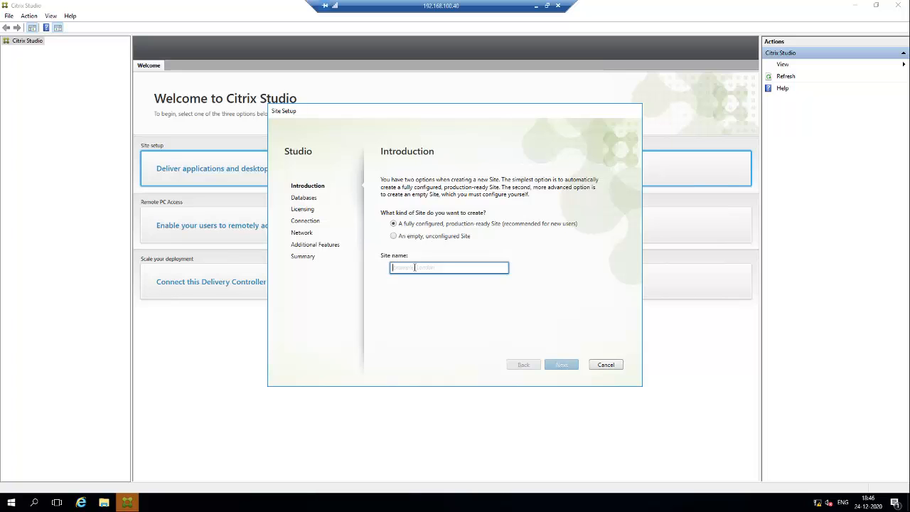
Step: Choose a fully configured, production-ready site, name it VELLORE, and proceed to the database settings
left_click(393, 235)
left_click(410, 224)
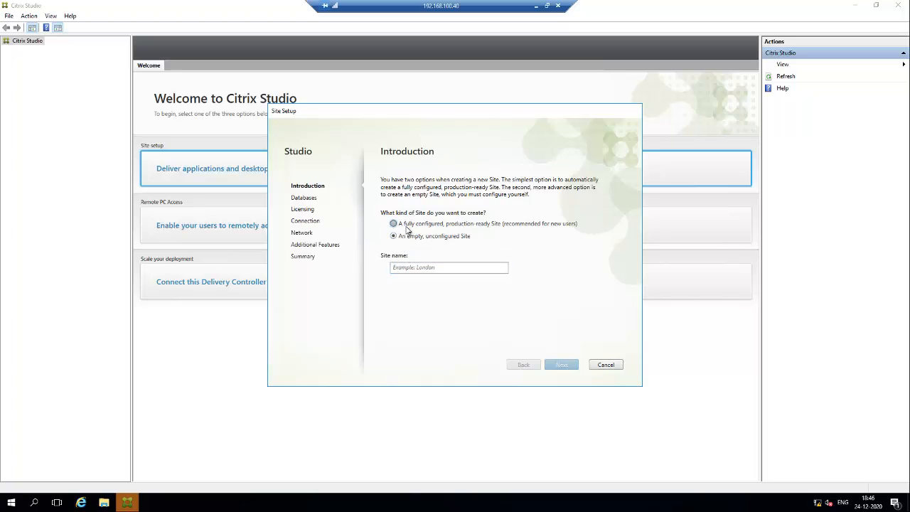
left_click(403, 268)
type("Ve")
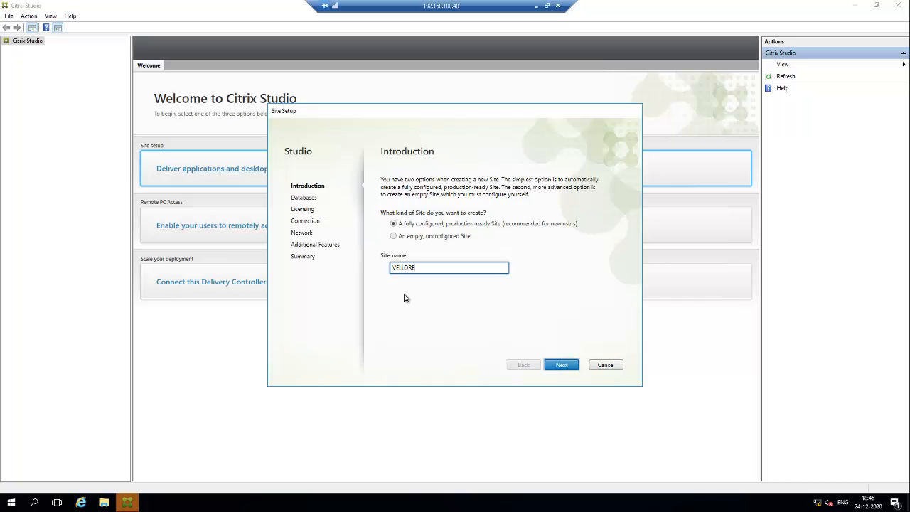
left_click(561, 365)
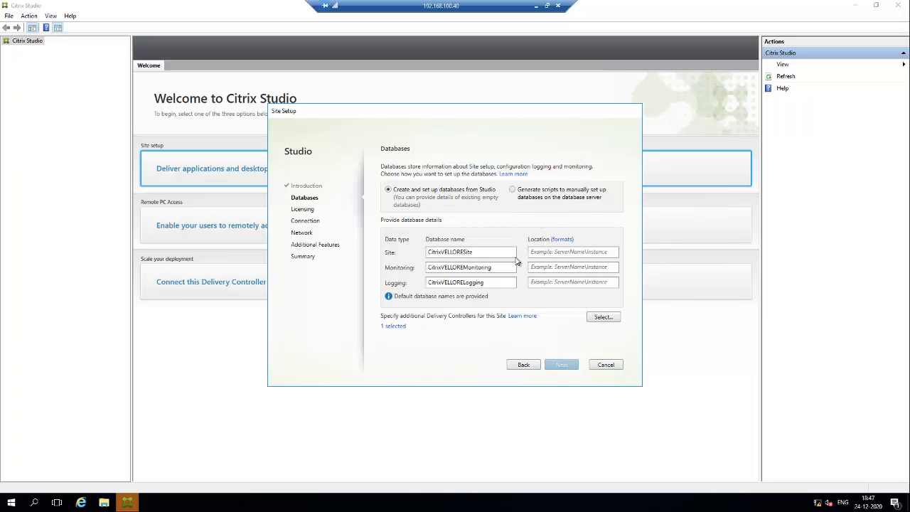
Step: Set the location of the Site, Monitoring and Logging databases to CONTROLLER2,1433 and proceed to licensing
left_click(548, 252)
type("CON")
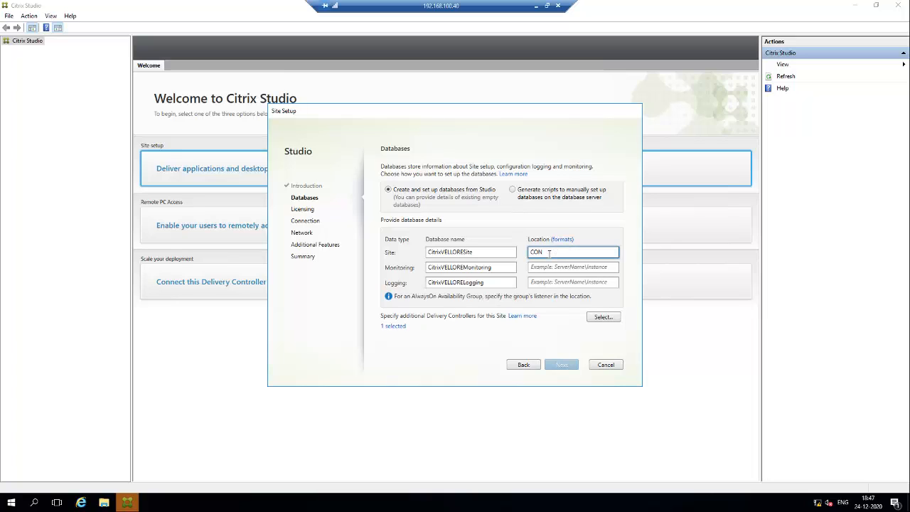
type("TROLLWER")
key("BackSpace")
key("BackSpace")
left_click_drag(613, 252, 500, 267)
key("ctrl+c")
left_click(551, 268)
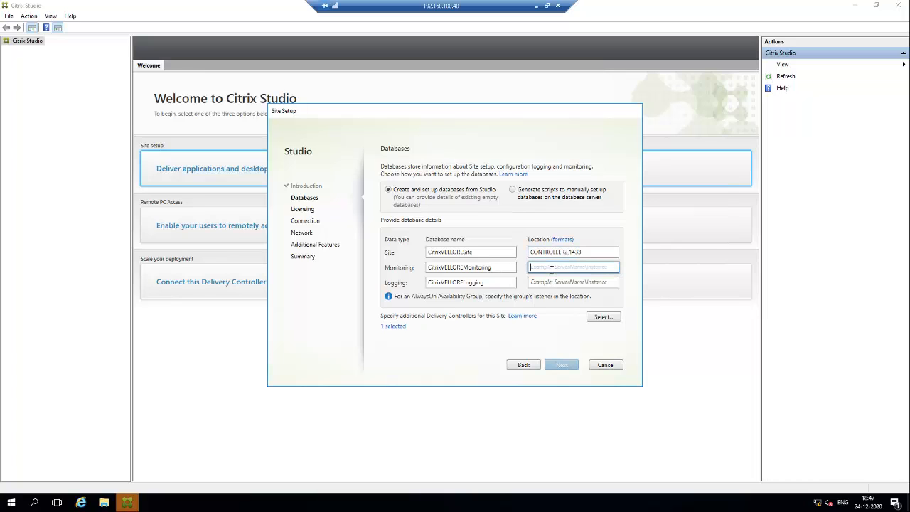
key("ctrl+v")
left_click(543, 282)
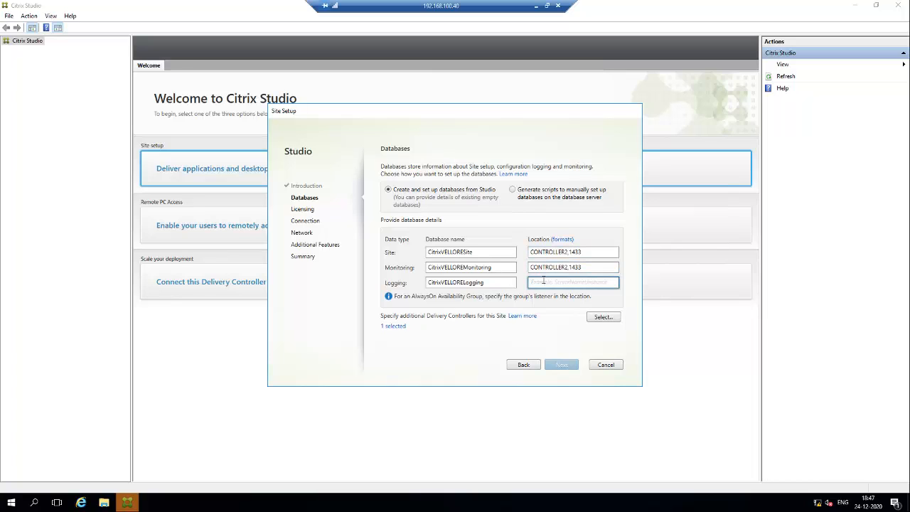
key("ctrl+v")
left_click(562, 366)
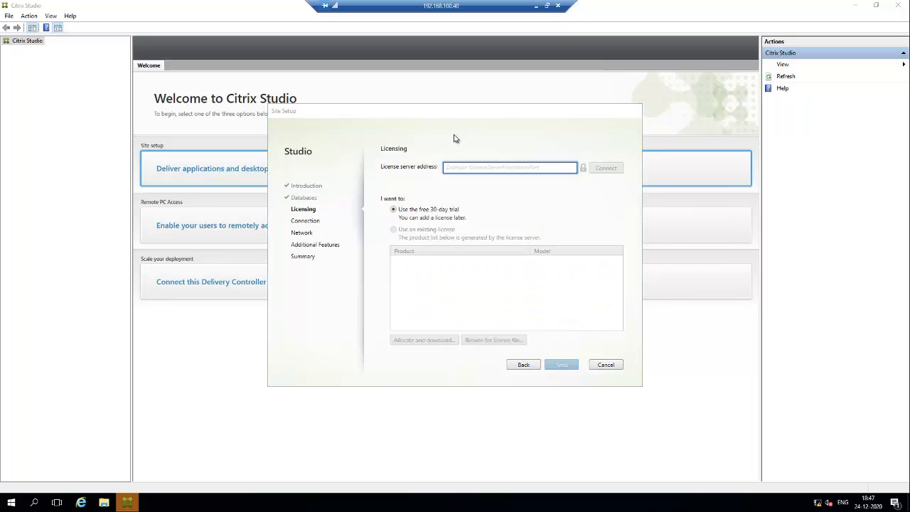
Step: Connect to the license server CONTROLLER1:27000 and continue with the free 30-day trial
type("CONTROLLER1")
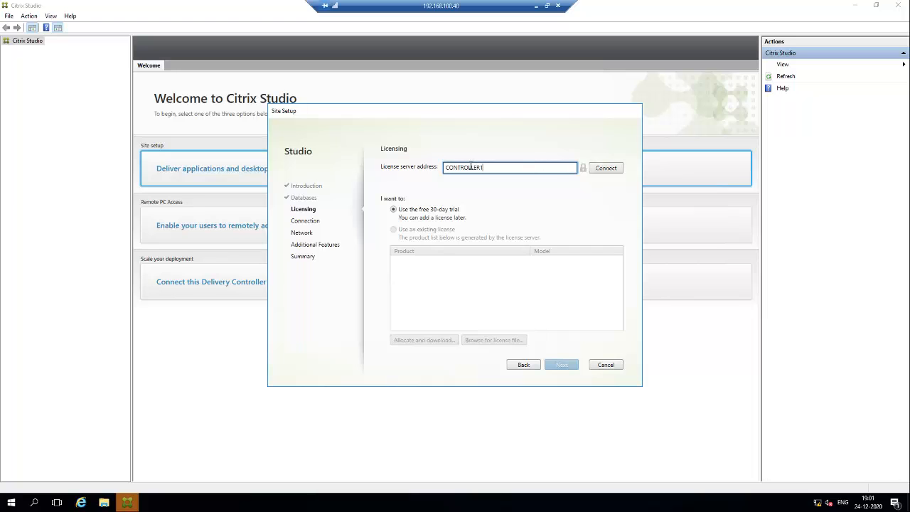
type(":27000")
left_click(597, 168)
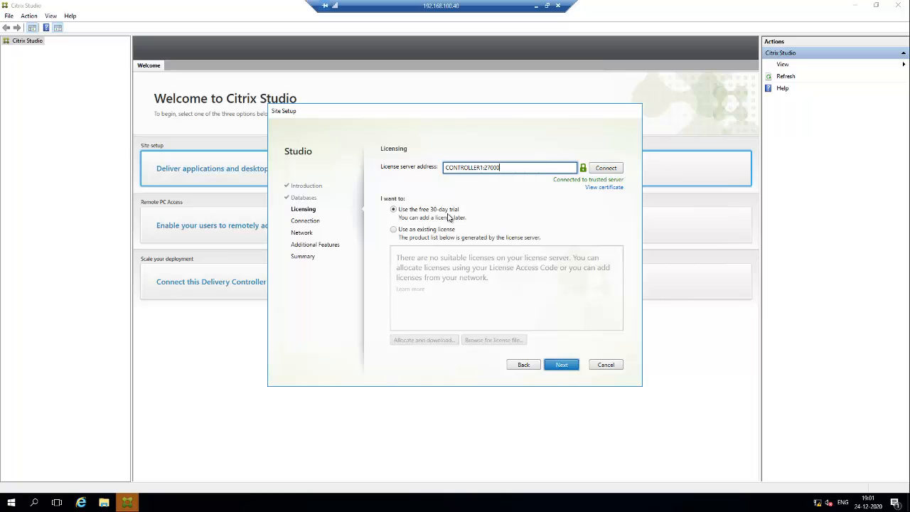
left_click(557, 367)
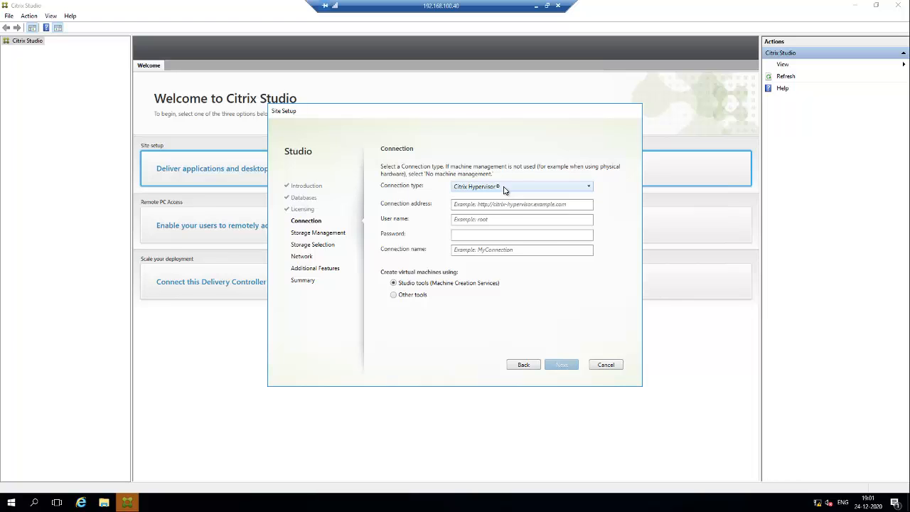
Step: Set the connection type to No machine management, keep the default additional features, and finish creating the site
left_click(504, 189)
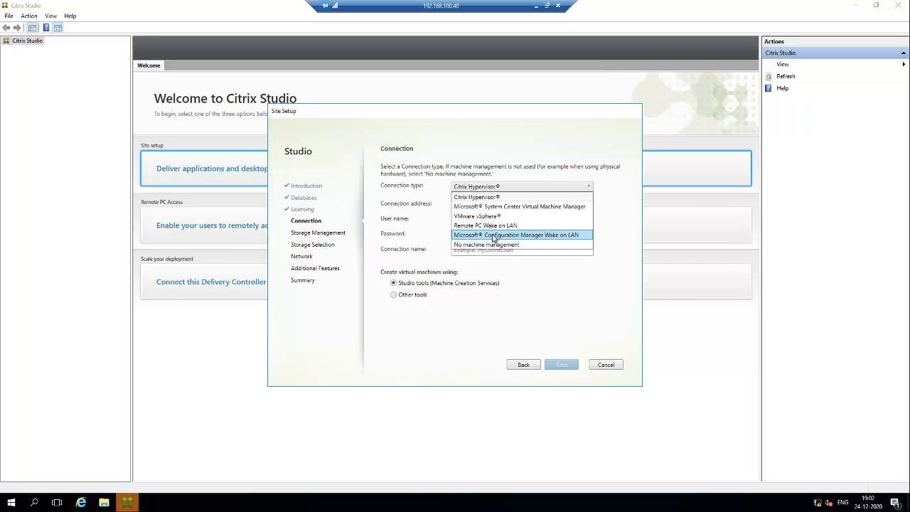
left_click(488, 244)
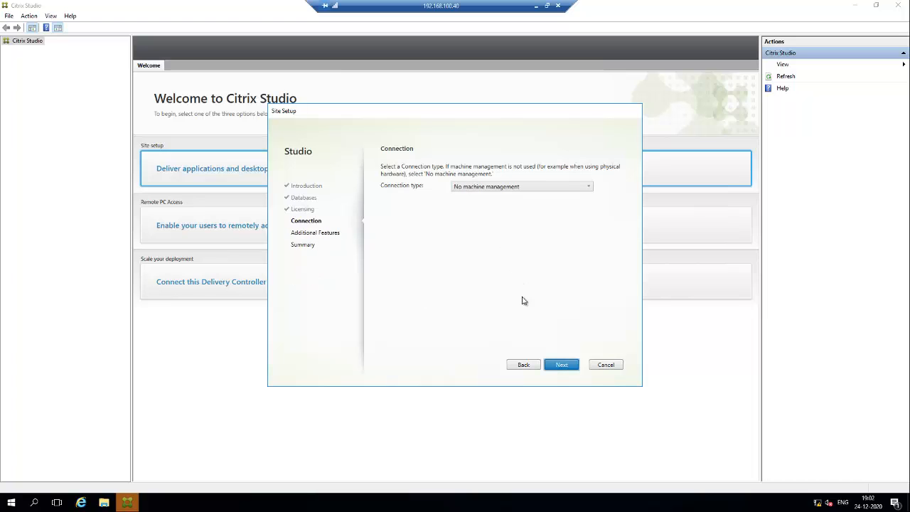
left_click(555, 364)
left_click(555, 365)
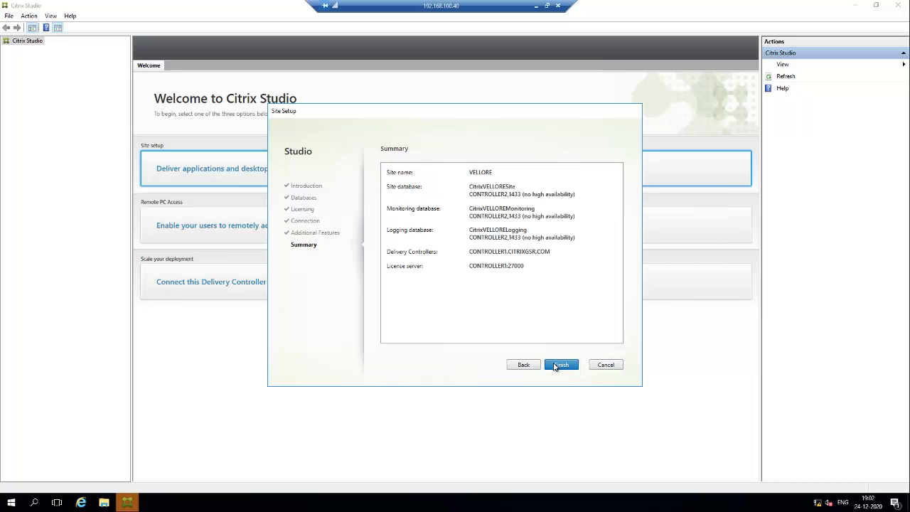
left_click(558, 365)
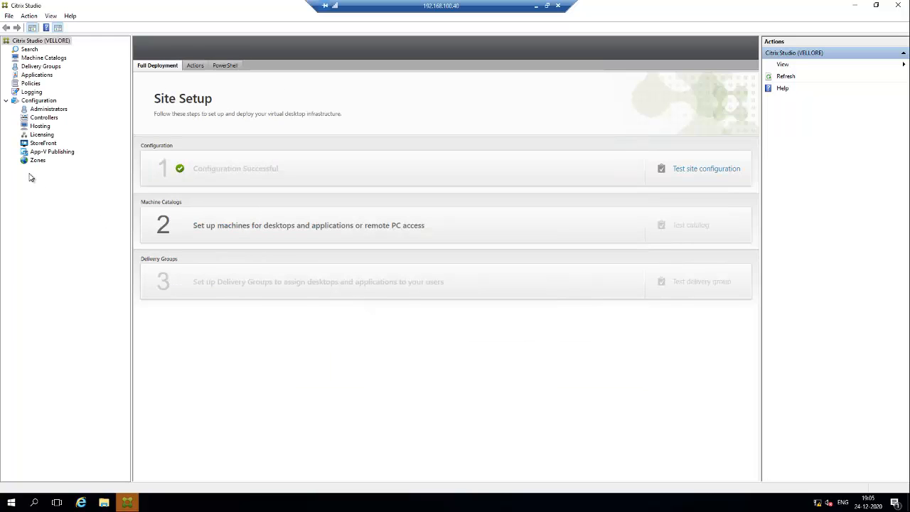
Step: Review the new site's Machine Catalogs and Controllers, keeping the unresponsive snap-in running
left_click(39, 57)
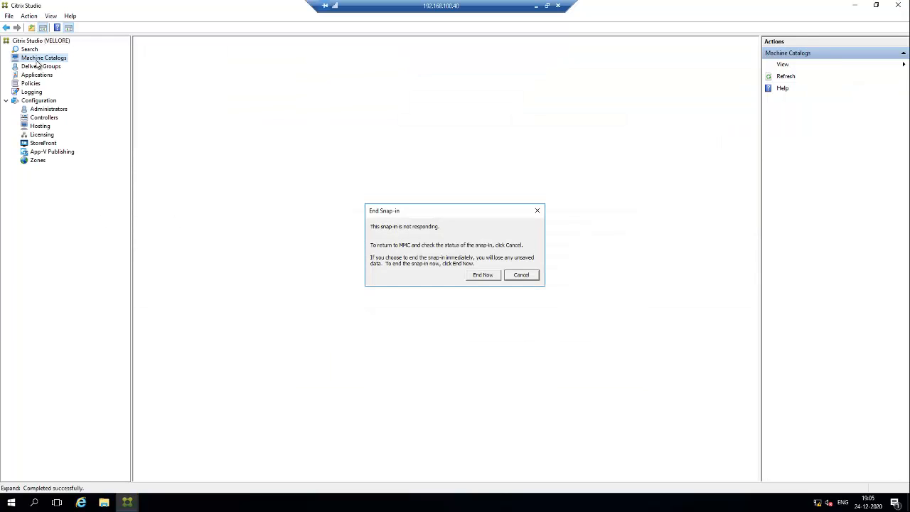
left_click(522, 275)
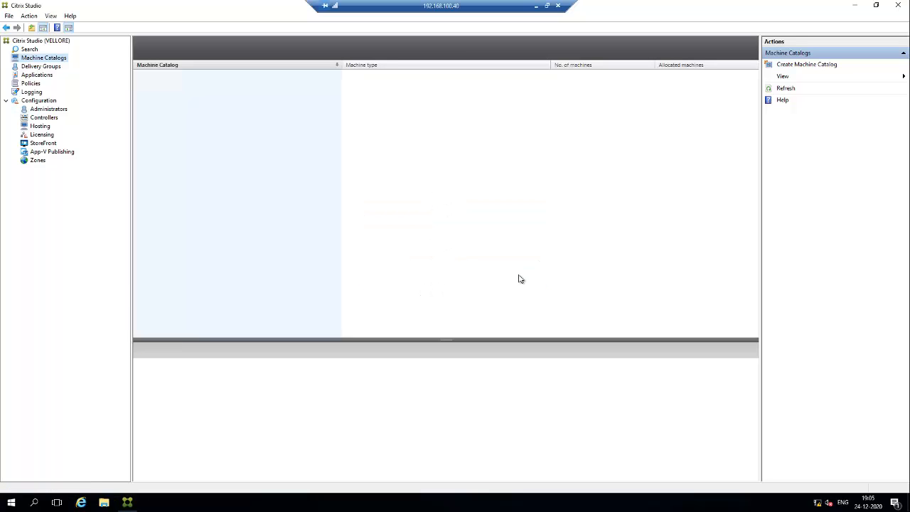
left_click(57, 121)
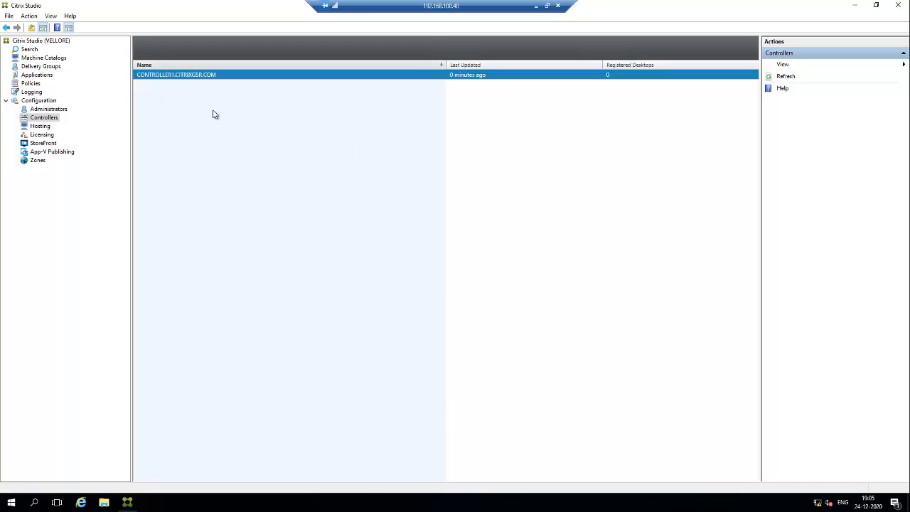
Step: Switch to SQL Server Management Studio on the 192.168.100.41 session, refresh the databases, and inspect the site and monitoring databases
left_click(536, 6)
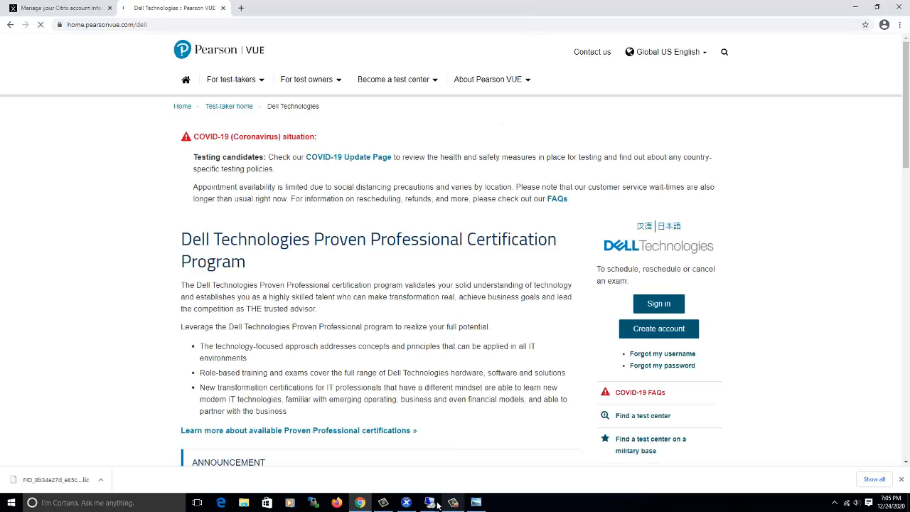
left_click(430, 502)
left_click(456, 468)
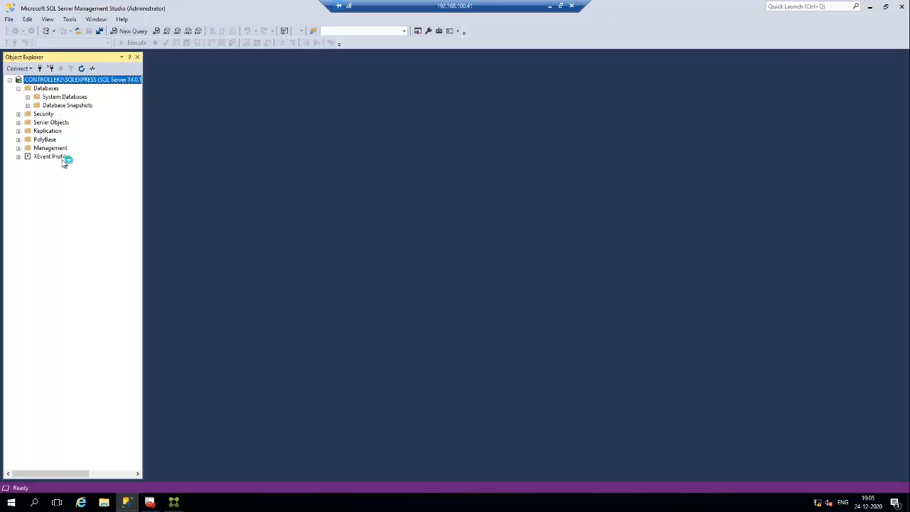
key("F5")
left_click(19, 88)
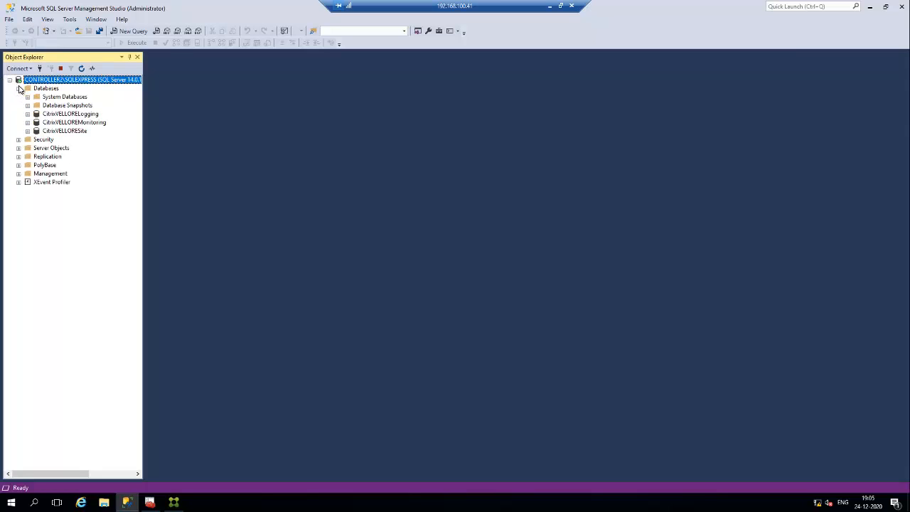
left_click(54, 131)
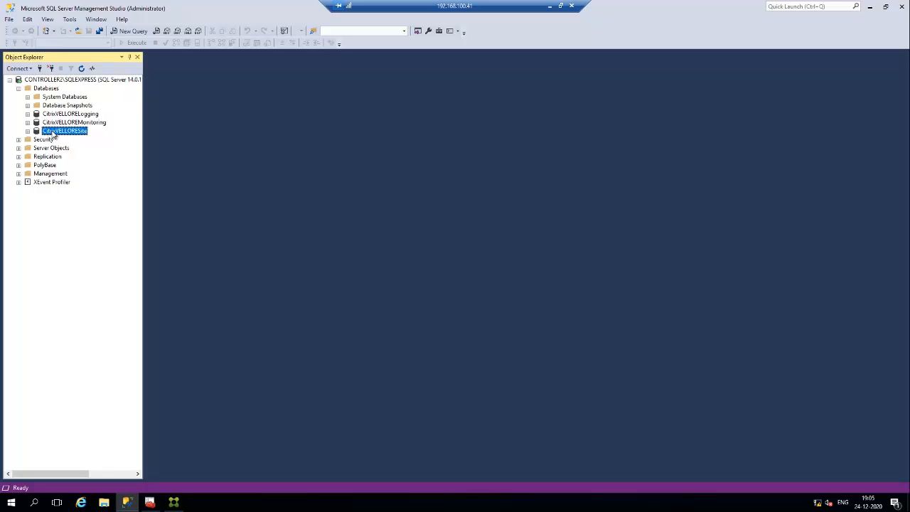
left_click(66, 125)
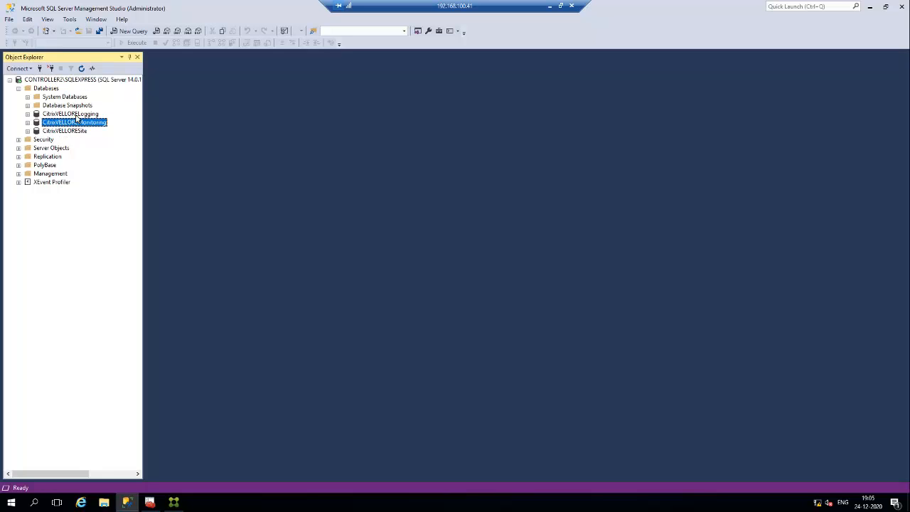